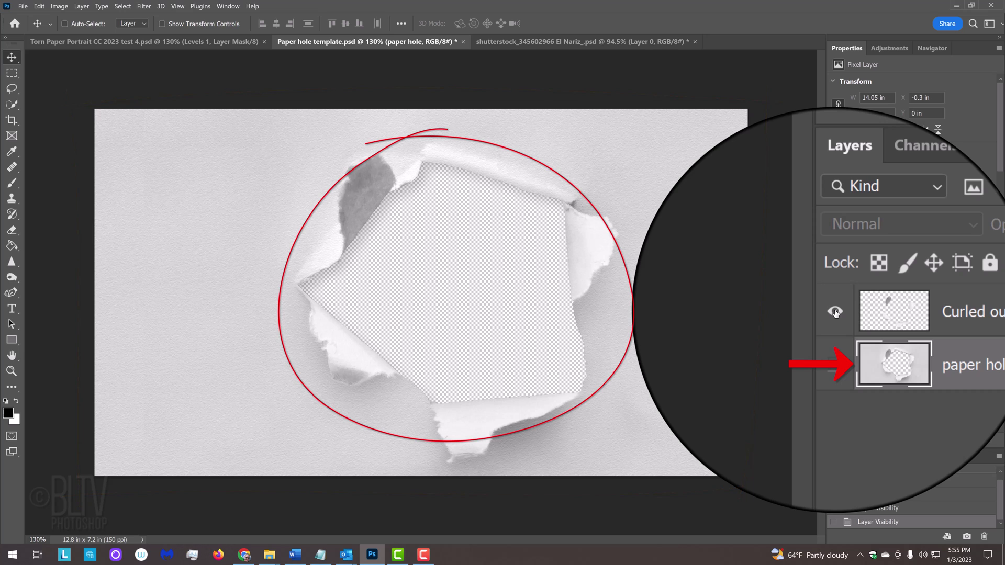
# Briefly hide and re-show the paper hole layer, then switch to the portrait photo document
pyautogui.click(836, 365)
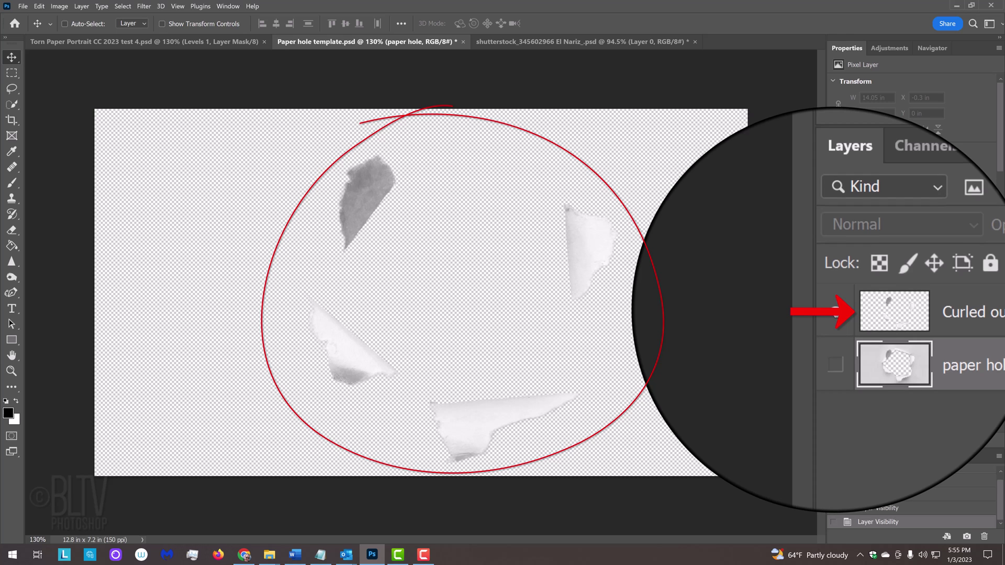
pyautogui.click(834, 331)
pyautogui.click(559, 44)
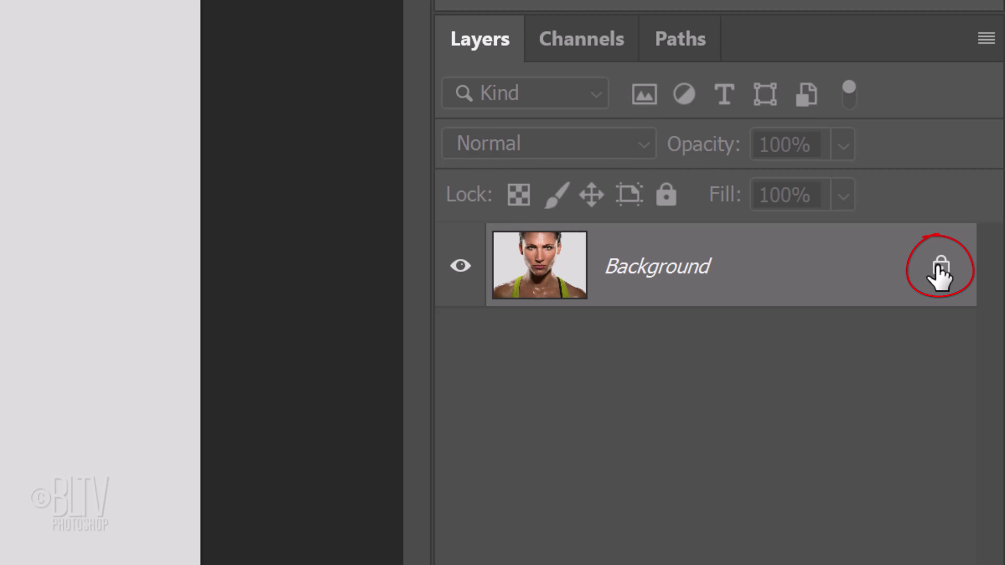
# Unlock the portrait's Background layer and run the Remove Background quick action
pyautogui.click(940, 269)
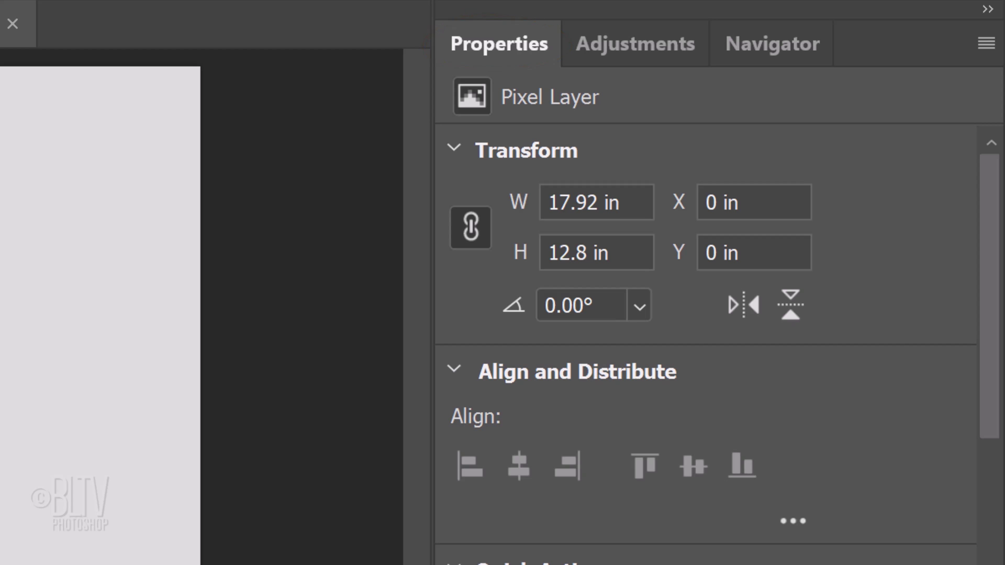
pyautogui.scroll(-4, 985, 433)
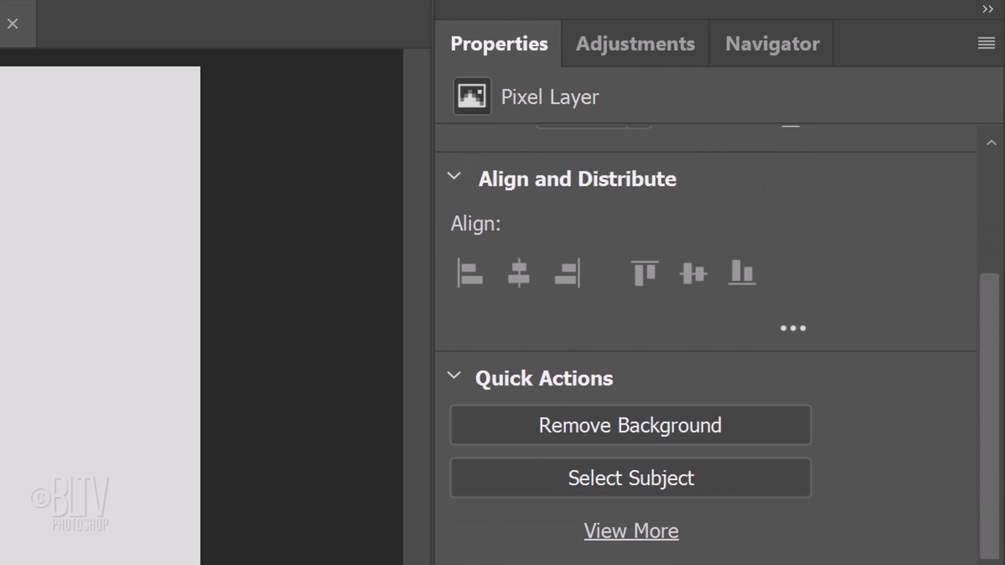
pyautogui.click(614, 426)
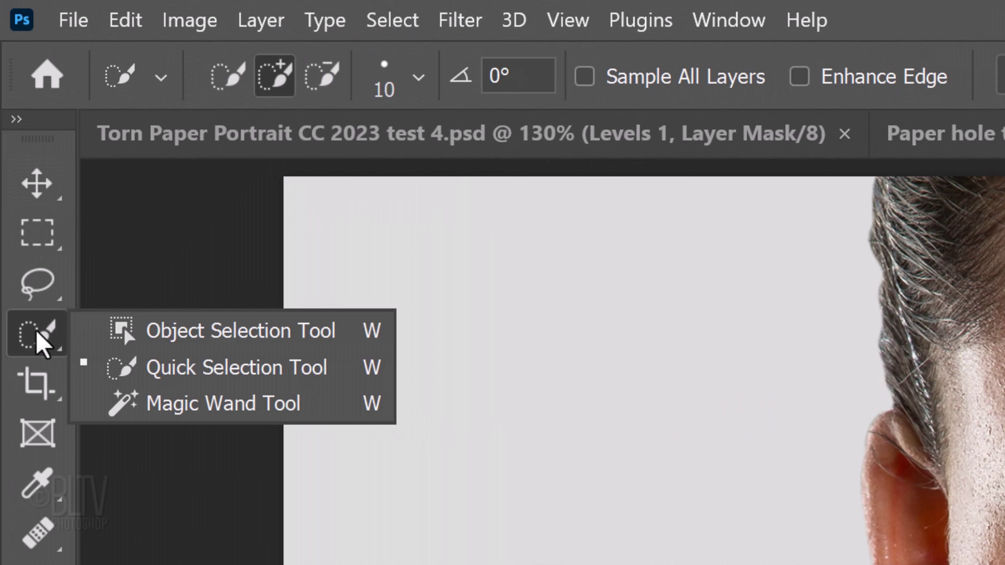
# Mask Layer 0 to the woman using Select Subject and a new layer mask
pyautogui.click(197, 368)
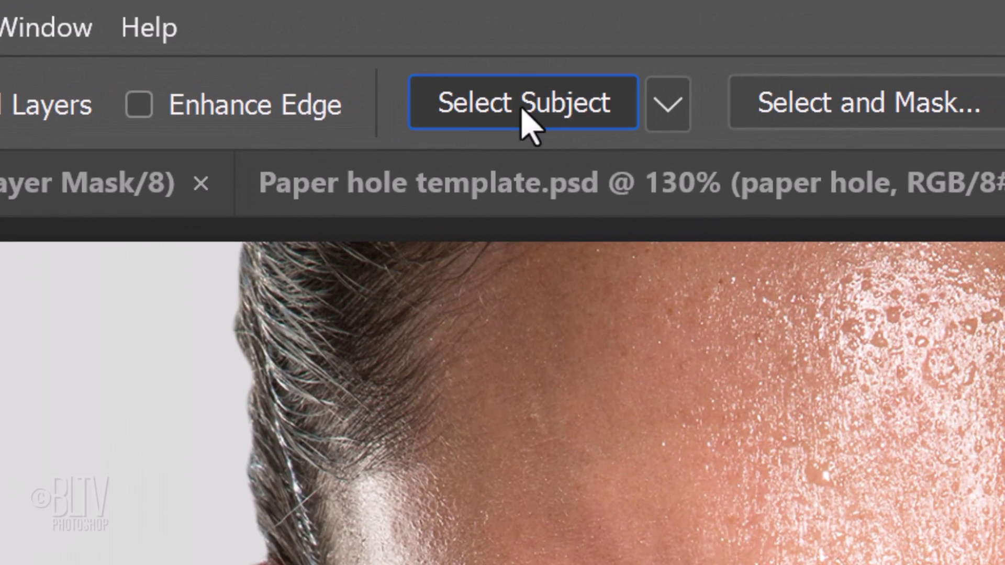
pyautogui.click(523, 110)
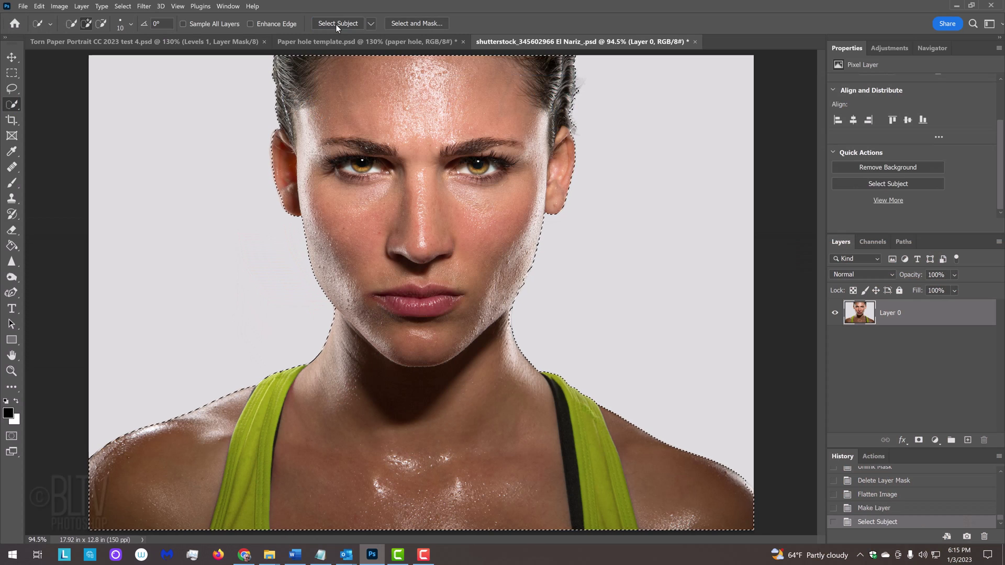
pyautogui.press('alt')
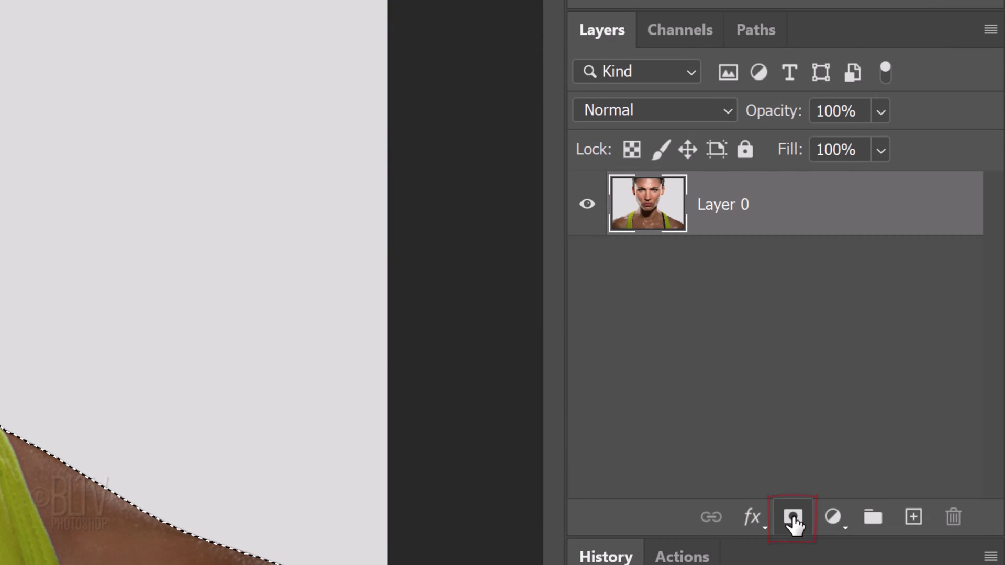
pyautogui.click(793, 518)
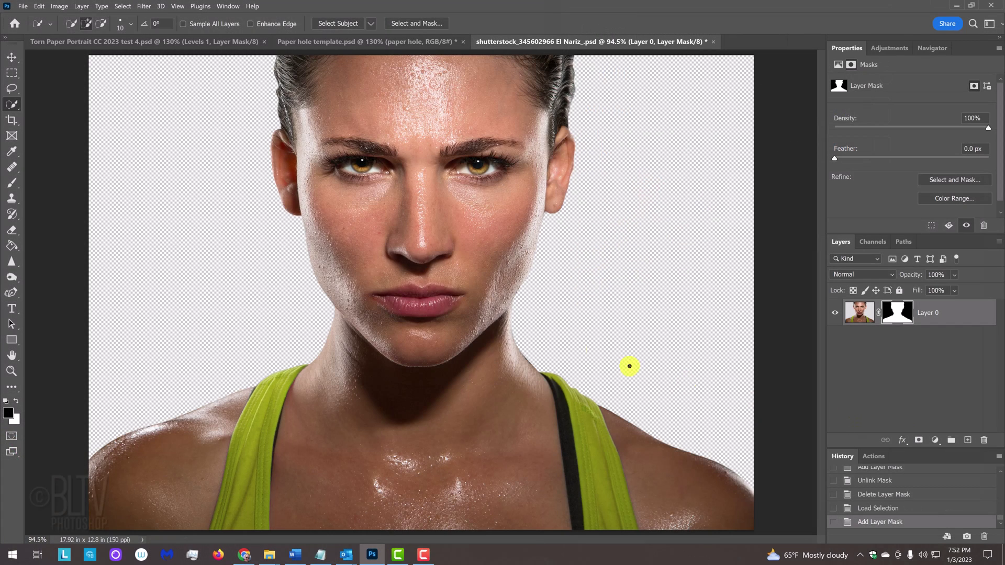
# Drag the masked portrait into the Paper hole template document
pyautogui.press('v')
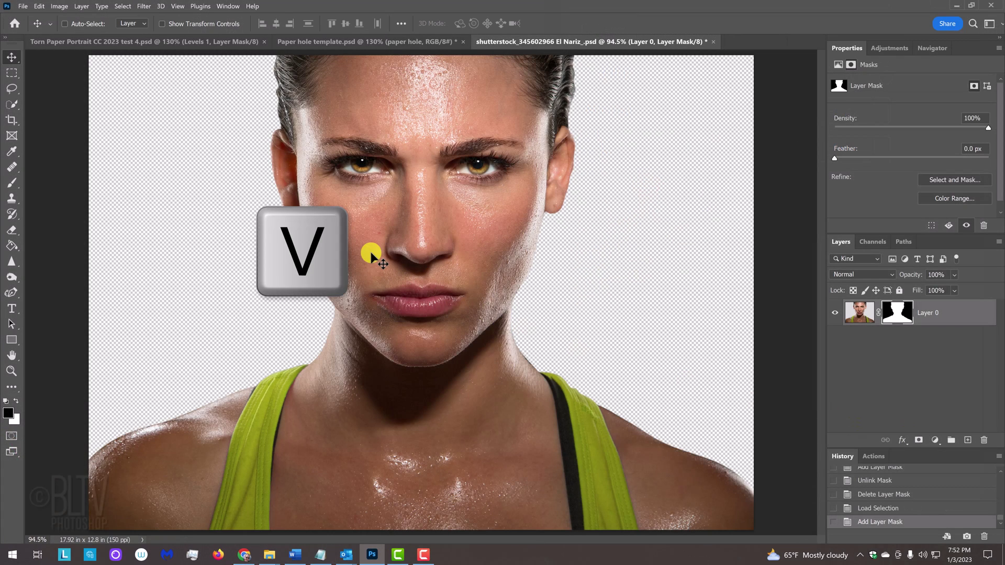
pyautogui.moveTo(371, 252); pyautogui.dragTo(379, 39)
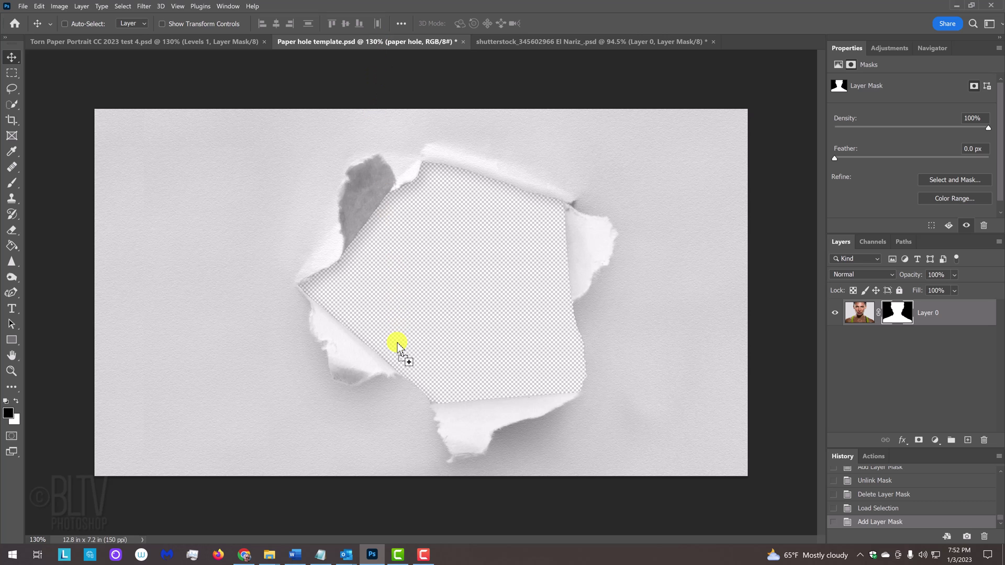
pyautogui.moveTo(398, 344); pyautogui.dragTo(398, 345)
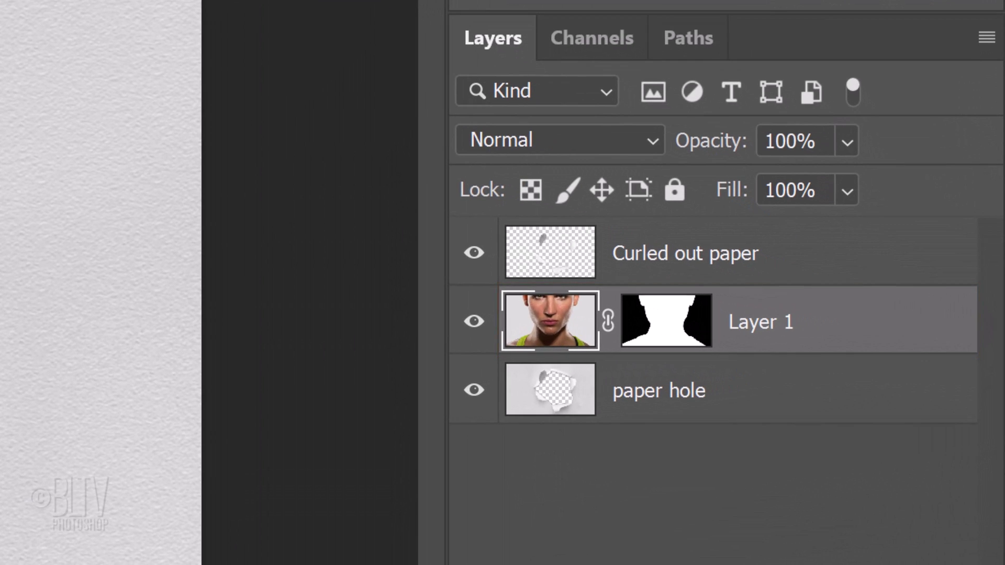
# Move Layer 1 above Curled out paper and lower its opacity to 51%
pyautogui.moveTo(552, 321); pyautogui.dragTo(555, 238)
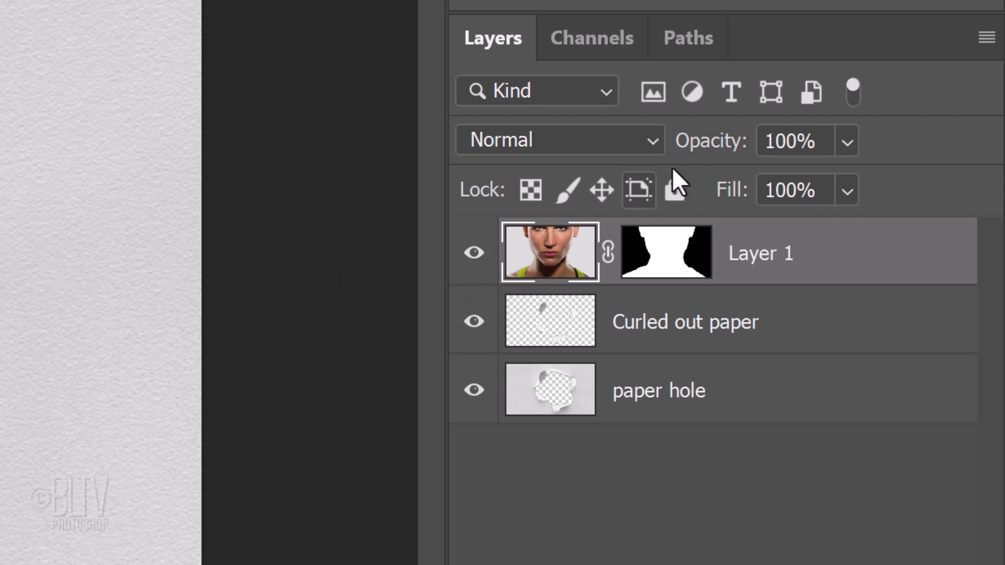
pyautogui.click(847, 142)
pyautogui.moveTo(930, 183); pyautogui.dragTo(856, 184)
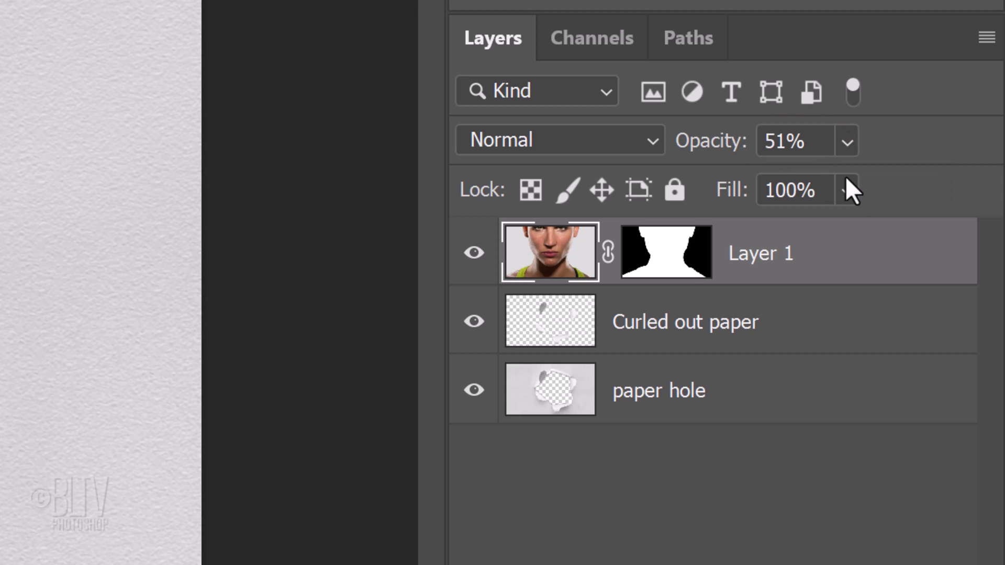
# Scale the portrait proportionally to 88% and shift it down so the face fits the hole
pyautogui.hotkey('ctrl', 't')
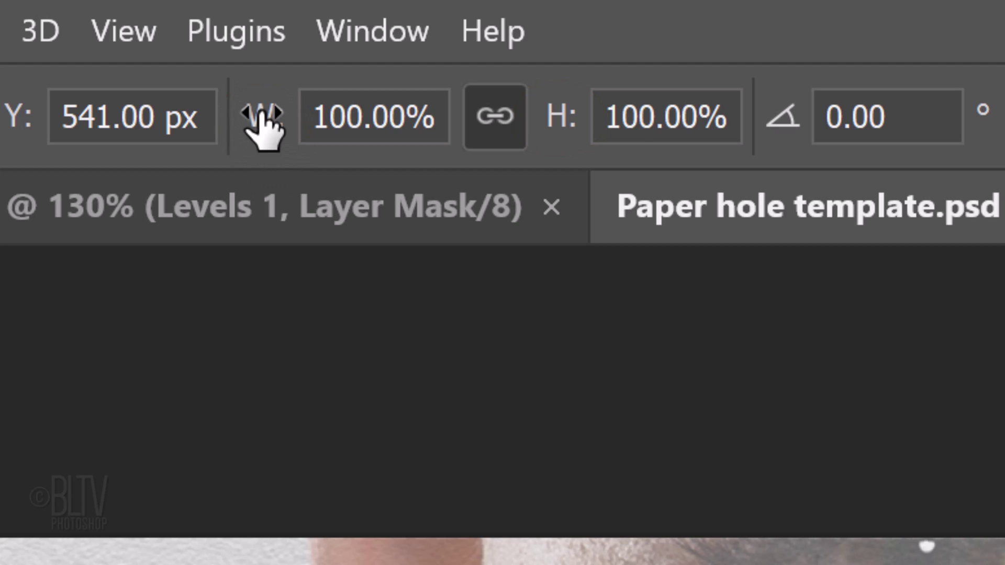
pyautogui.moveTo(267, 118); pyautogui.dragTo(215, 147)
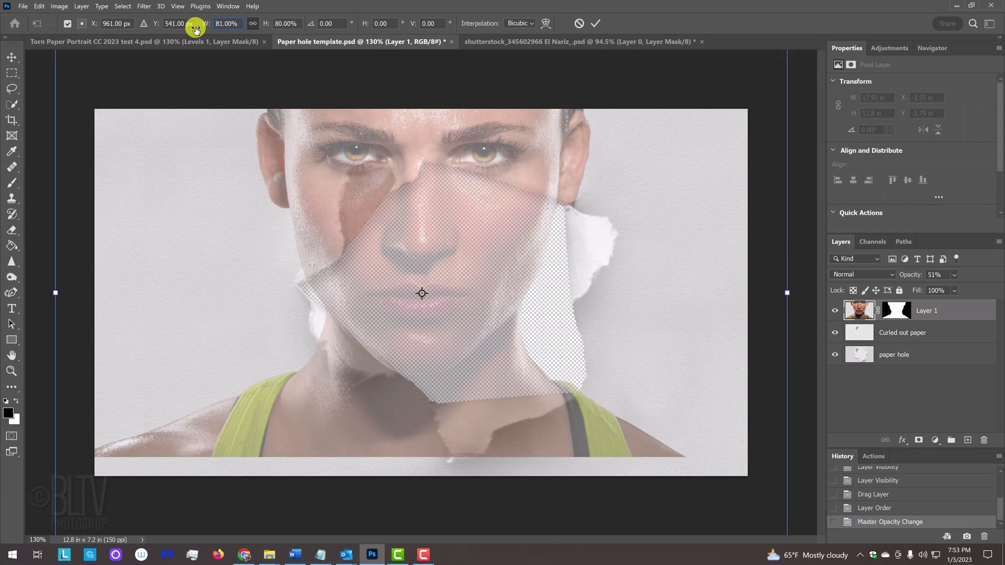
pyautogui.moveTo(196, 29); pyautogui.dragTo(203, 27)
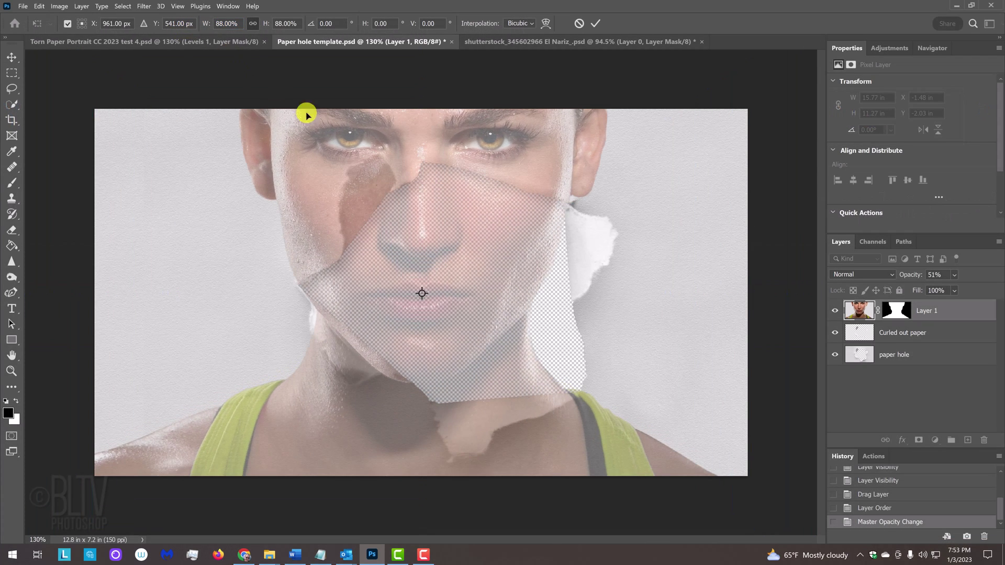
pyautogui.moveTo(442, 220); pyautogui.dragTo(439, 278)
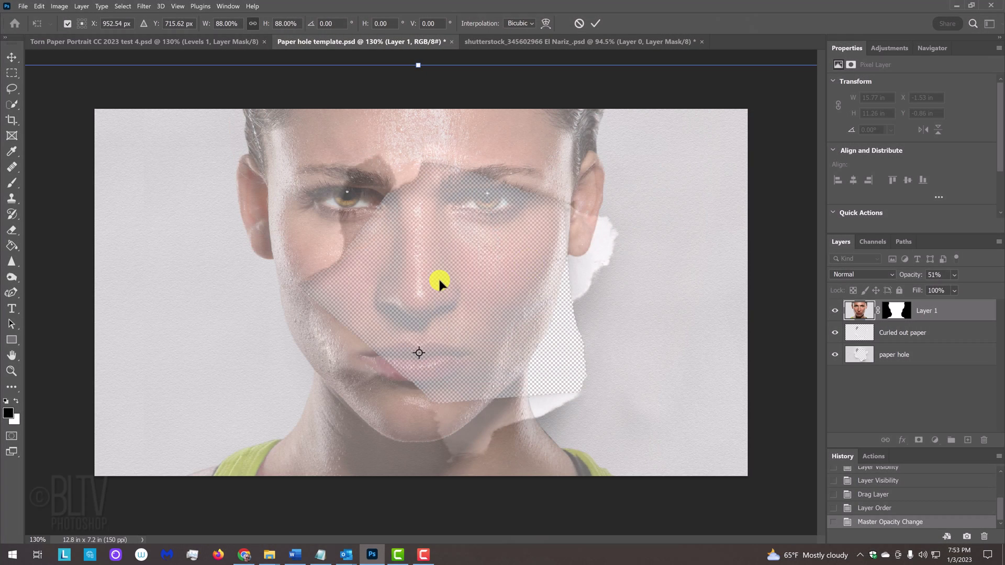
pyautogui.press('Return')
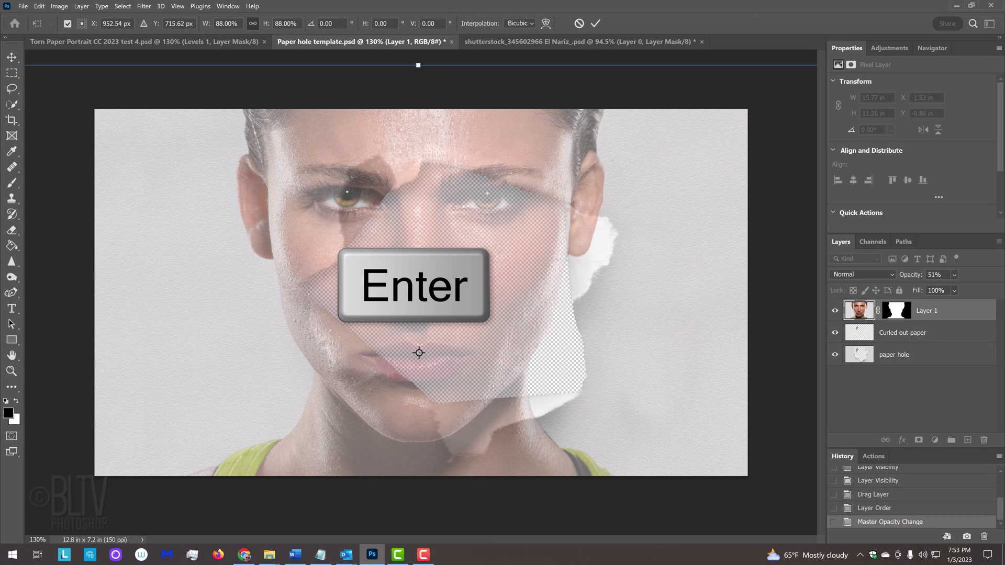
# Restore Layer 1's opacity to 100%
pyautogui.click(597, 22)
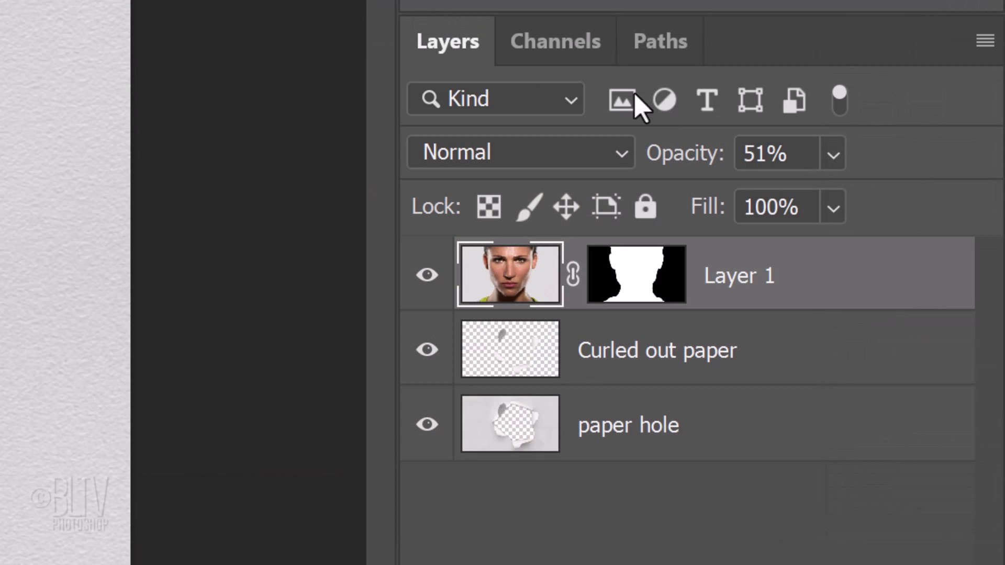
pyautogui.click(833, 155)
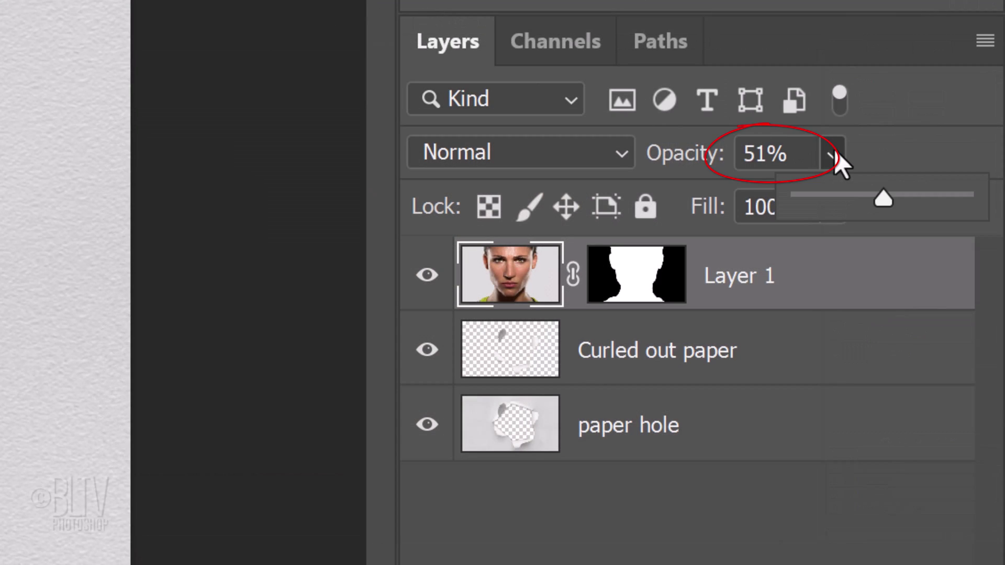
pyautogui.moveTo(879, 200); pyautogui.dragTo(924, 199)
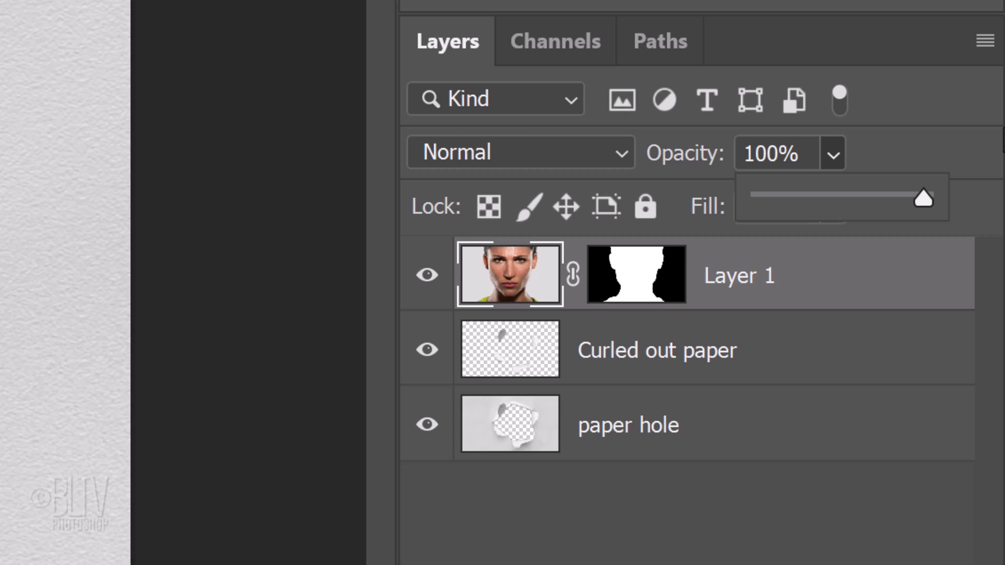
# Convert Layer 1 to a smart object and move it to the bottom, beneath paper hole
pyautogui.click(985, 42)
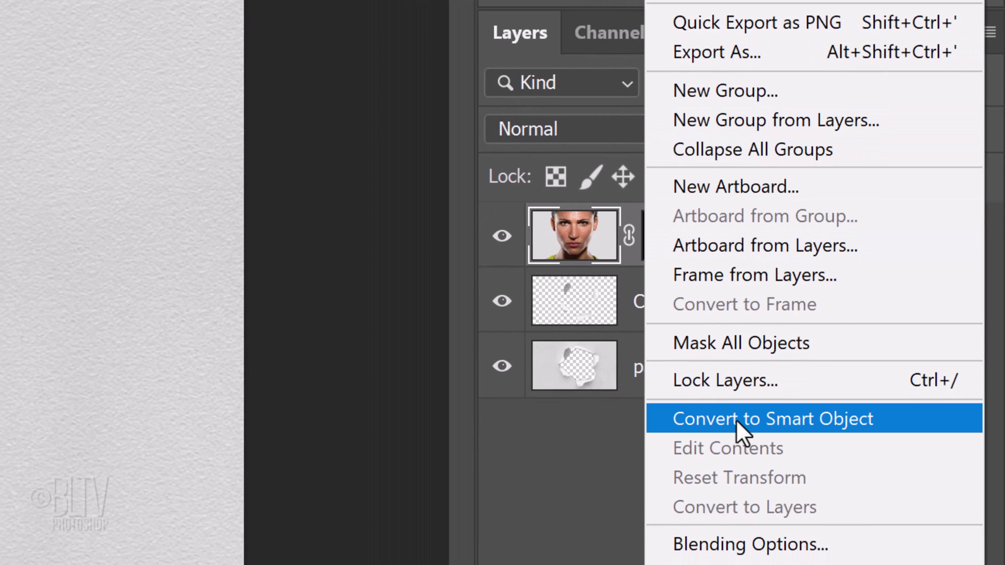
pyautogui.click(737, 420)
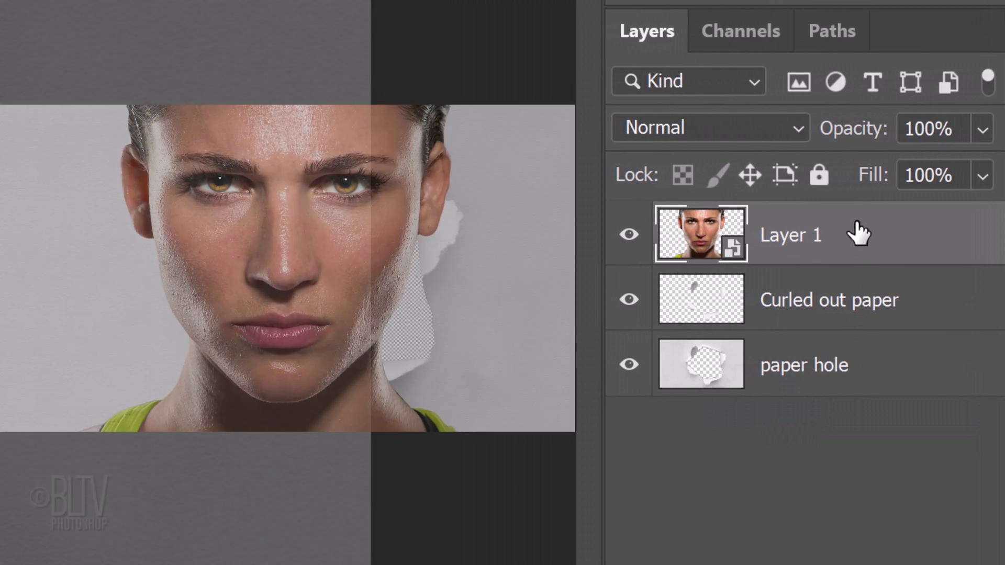
pyautogui.moveTo(745, 237); pyautogui.dragTo(732, 316)
pyautogui.moveTo(844, 315); pyautogui.dragTo(829, 434)
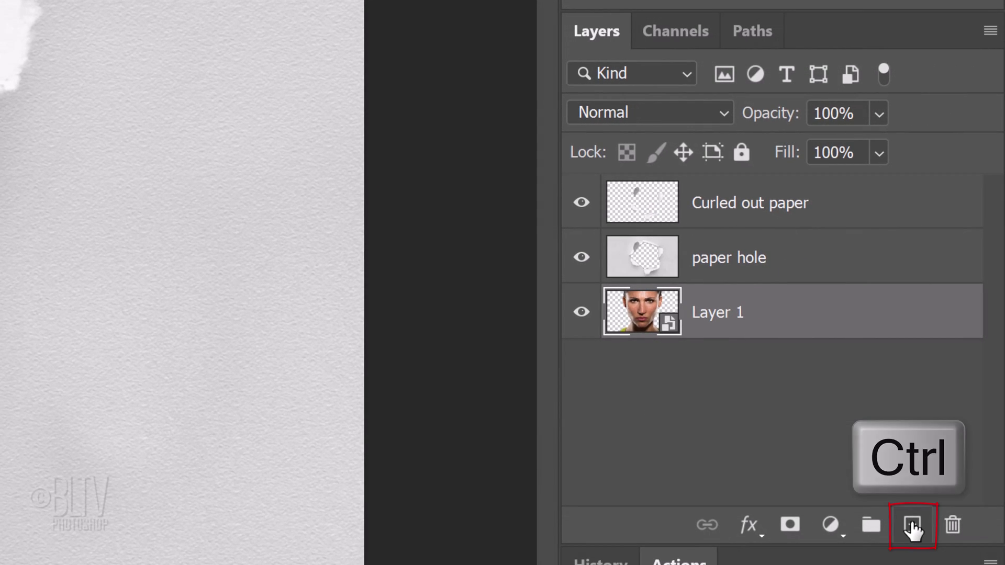
# Add a new Layer 2 beneath Layer 1 and fill it with solid black
pyautogui.keyDown('ctrl'); pyautogui.click(913, 526); pyautogui.keyUp('ctrl')
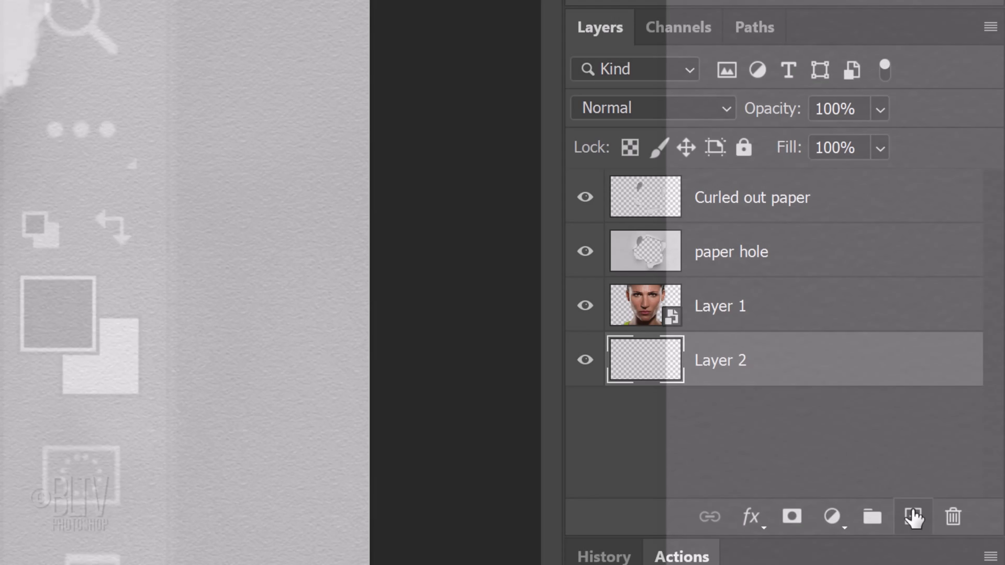
pyautogui.hotkey('alt', 'Delete')
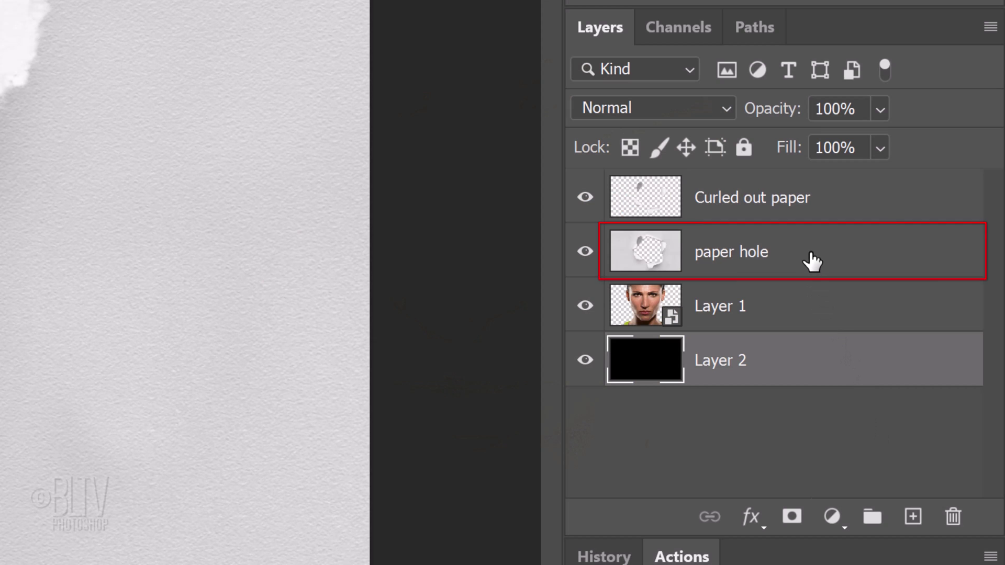
# Give paper hole a Multiply drop shadow: 30% opacity, 90° angle, 40 px distance, 30 px size
pyautogui.doubleClick(812, 261)
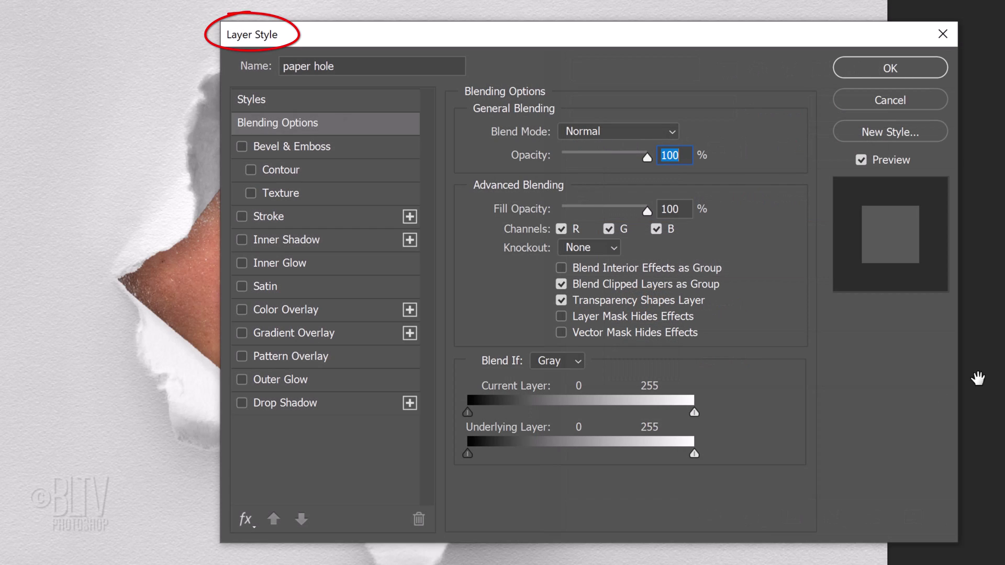
pyautogui.click(293, 403)
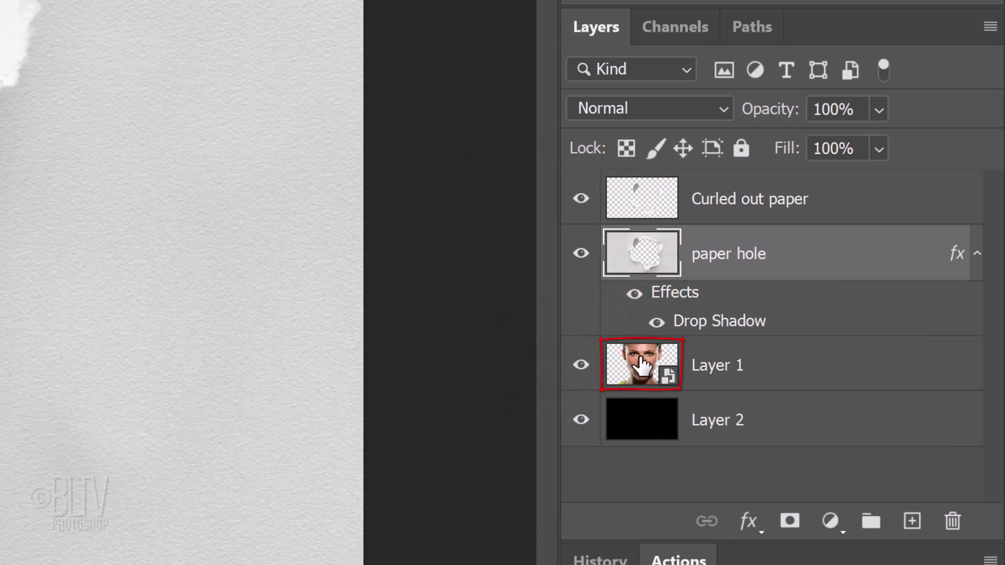
# Duplicate Layer 1 and place the copy above the paper hole layer
pyautogui.click(638, 366)
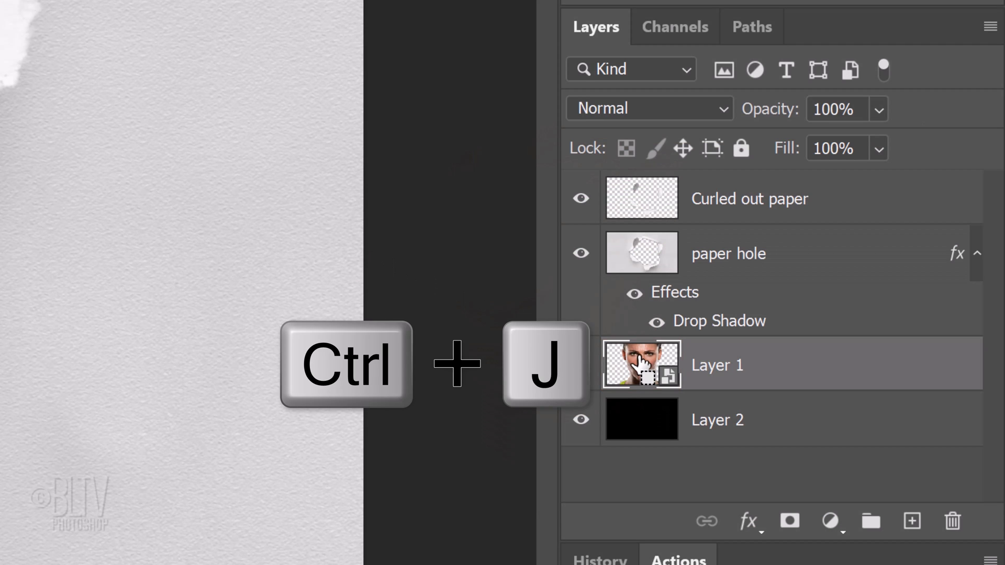
pyautogui.hotkey('ctrl', 'j')
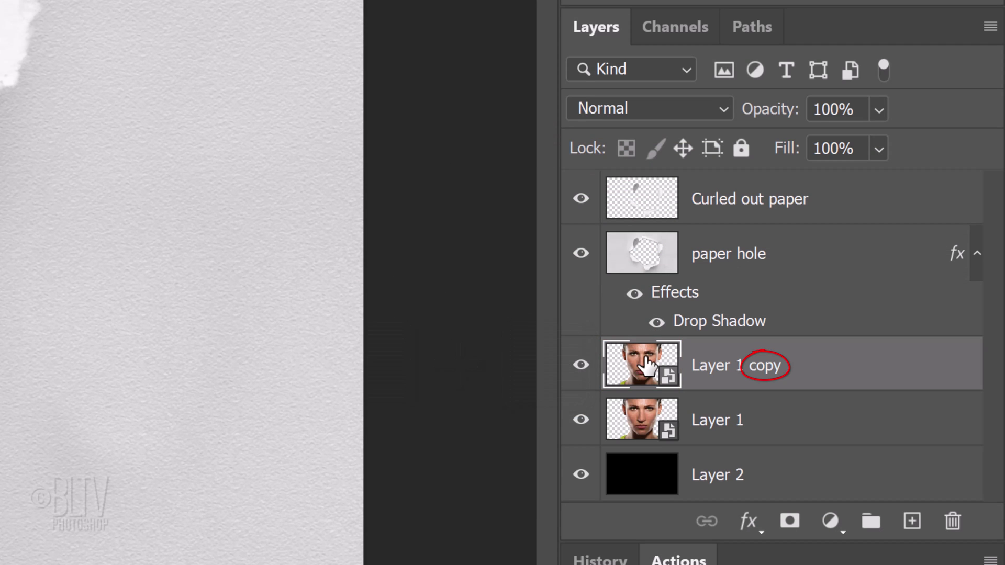
pyautogui.moveTo(647, 361); pyautogui.dragTo(651, 233)
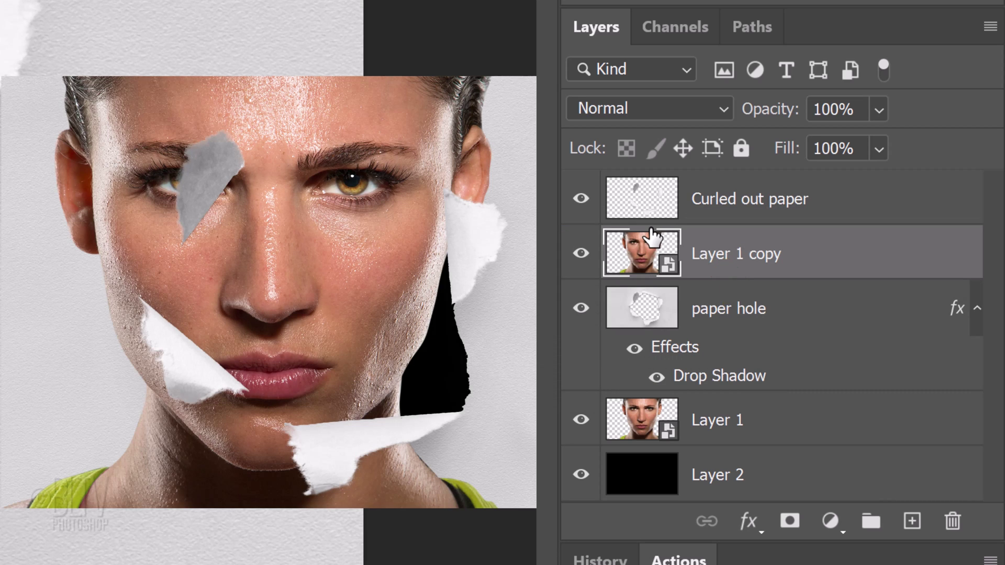
pyautogui.click(649, 107)
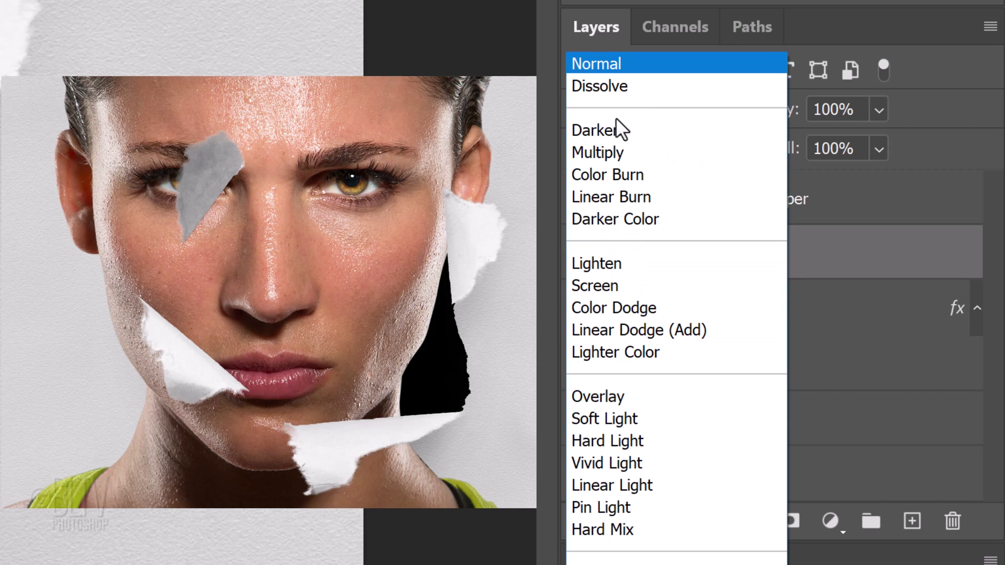
# Set Layer 1 copy to Darken, add a clipped Black & White adjustment, and clip the copy to paper hole
pyautogui.click(597, 131)
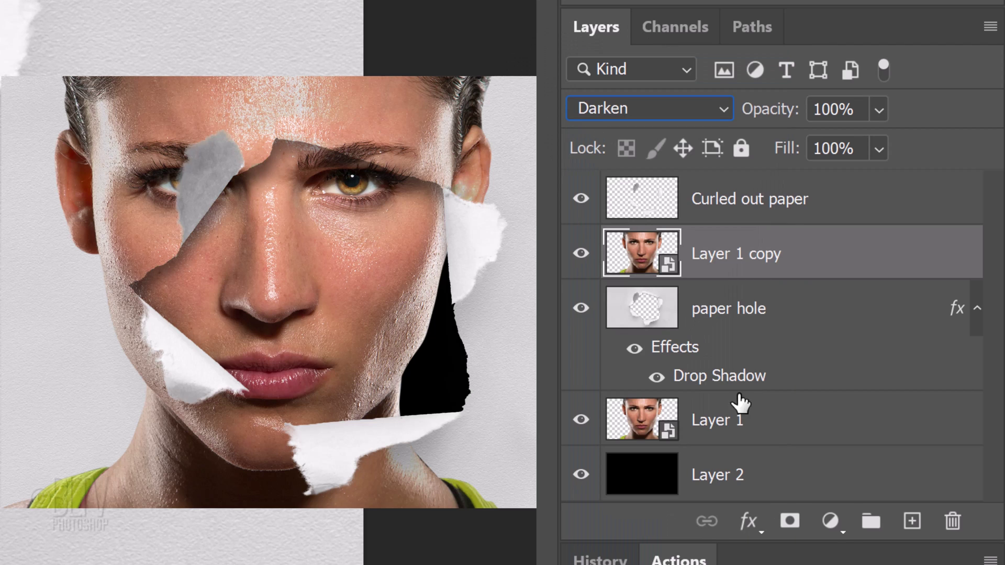
pyautogui.click(830, 521)
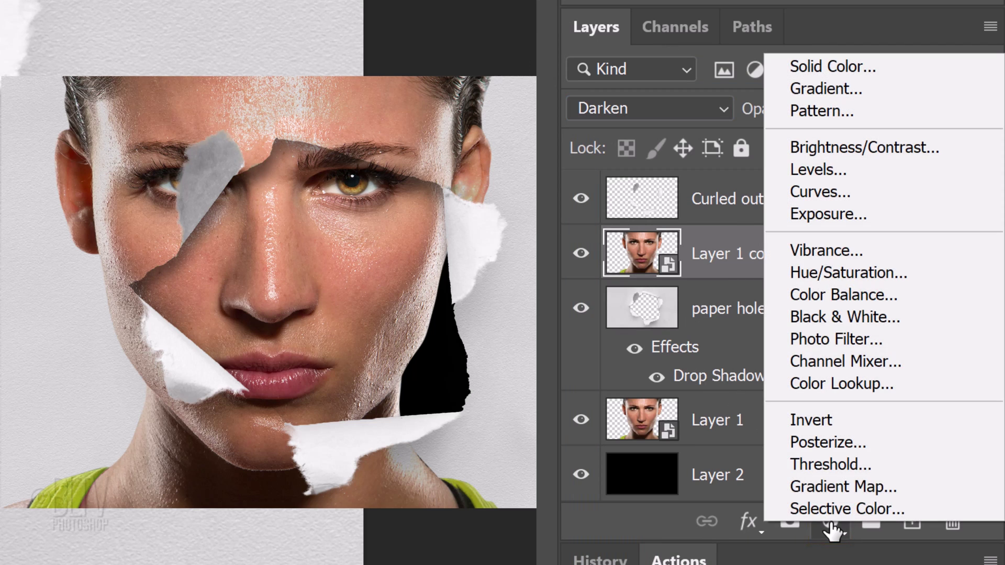
pyautogui.click(818, 318)
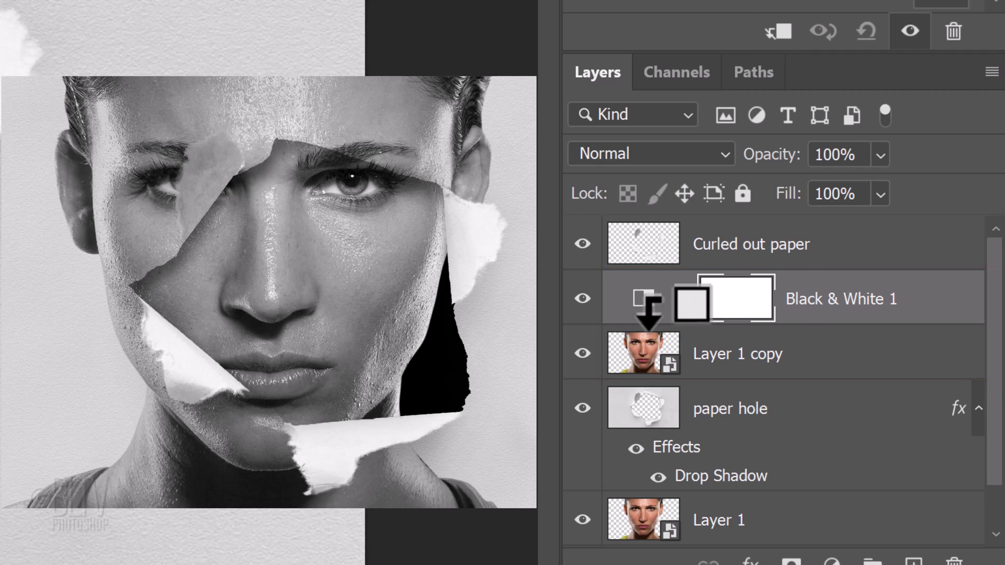
pyautogui.keyDown('alt'); pyautogui.click(650, 322); pyautogui.keyUp('alt')
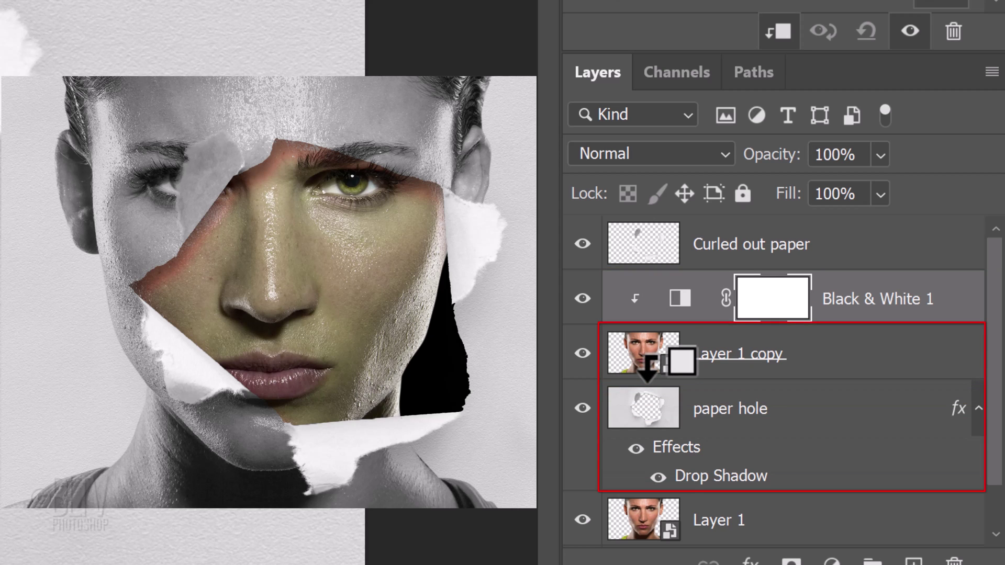
pyautogui.keyDown('alt'); pyautogui.click(649, 367); pyautogui.keyUp('alt')
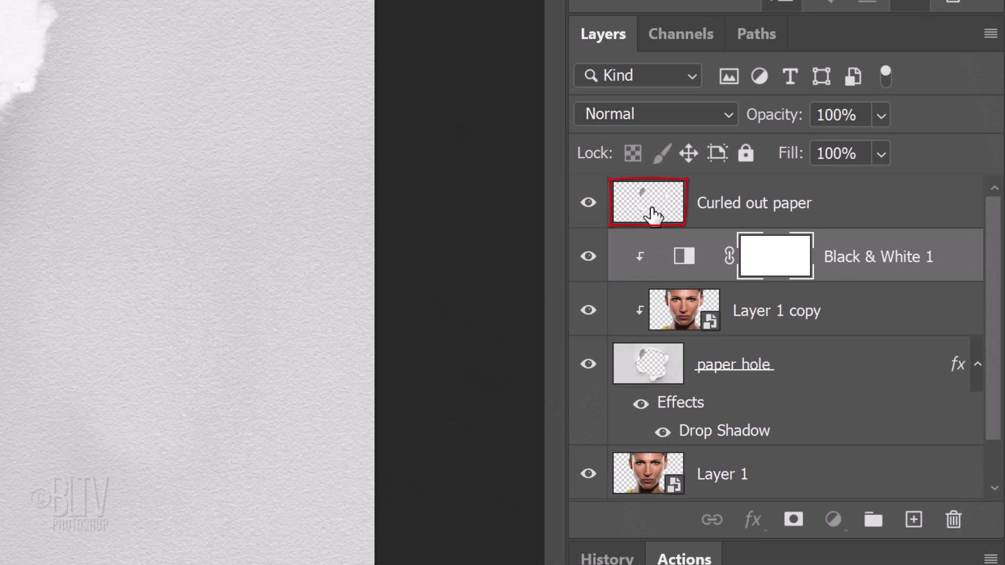
# Add a white-filled Layer 3 above Curled out paper and convert it to a smart object
pyautogui.click(654, 215)
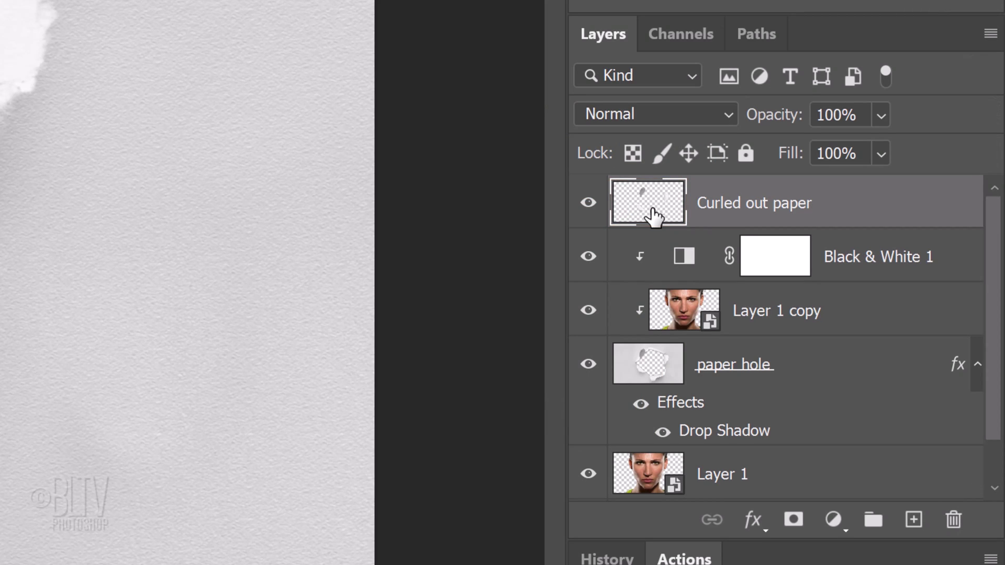
pyautogui.click(914, 523)
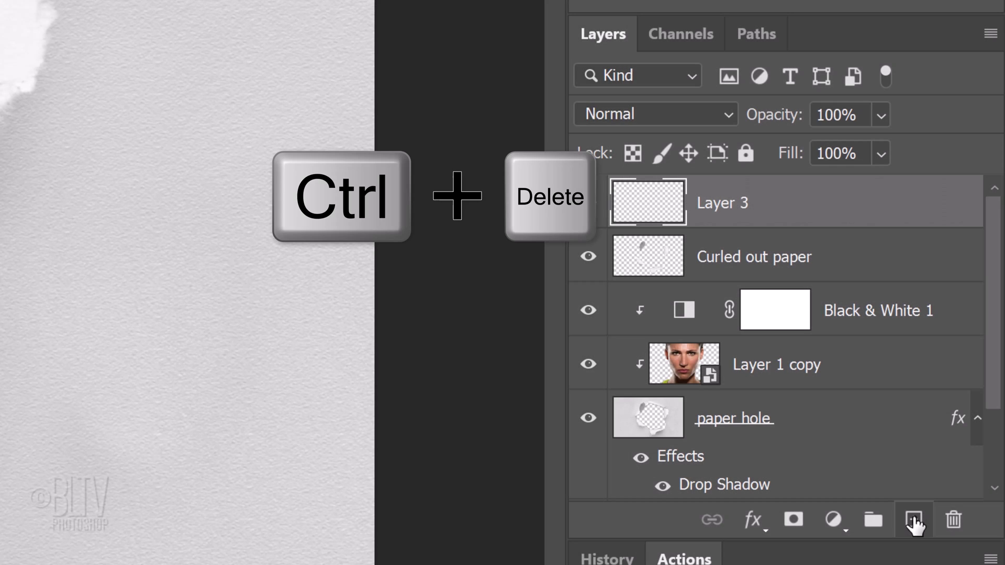
pyautogui.hotkey('ctrl', 'Delete')
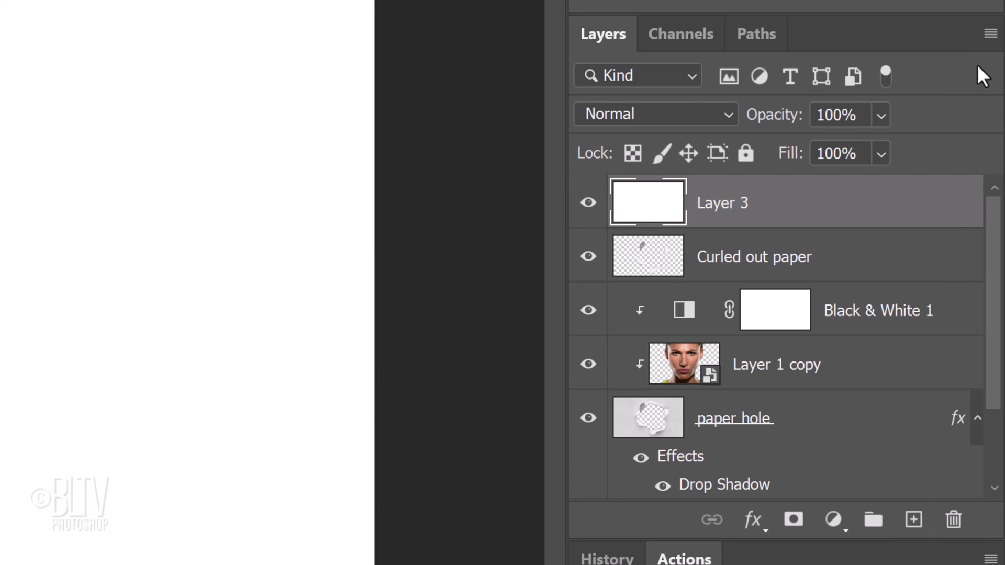
pyautogui.click(990, 33)
pyautogui.click(802, 347)
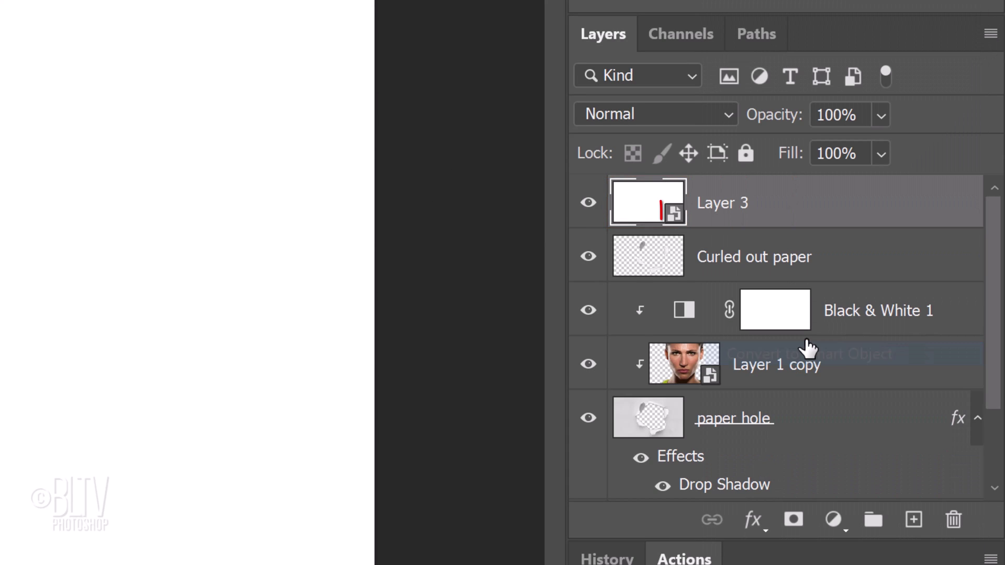
# Set Layer 3 to Linear Burn blend mode at 80% opacity
pyautogui.click(729, 114)
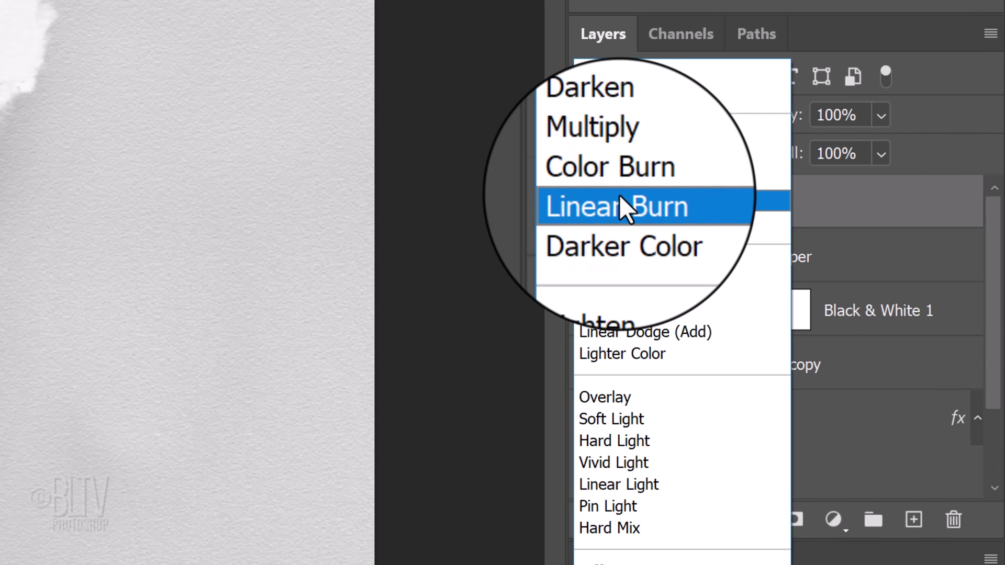
pyautogui.click(620, 194)
pyautogui.click(853, 114)
pyautogui.write('80')
pyautogui.press('Return')
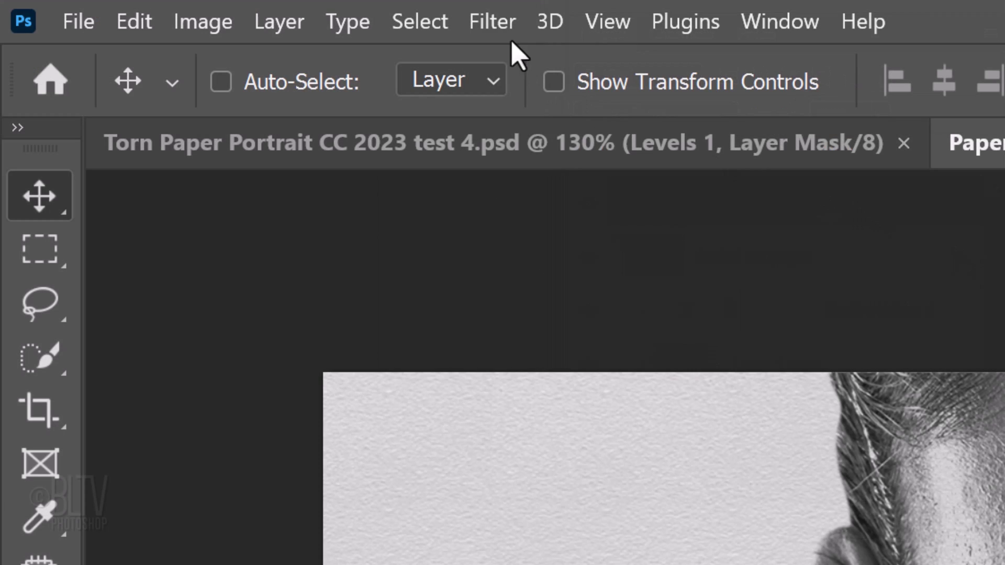
# Apply Lens Correction to Layer 3 with a custom vignette amount of -100
pyautogui.click(490, 22)
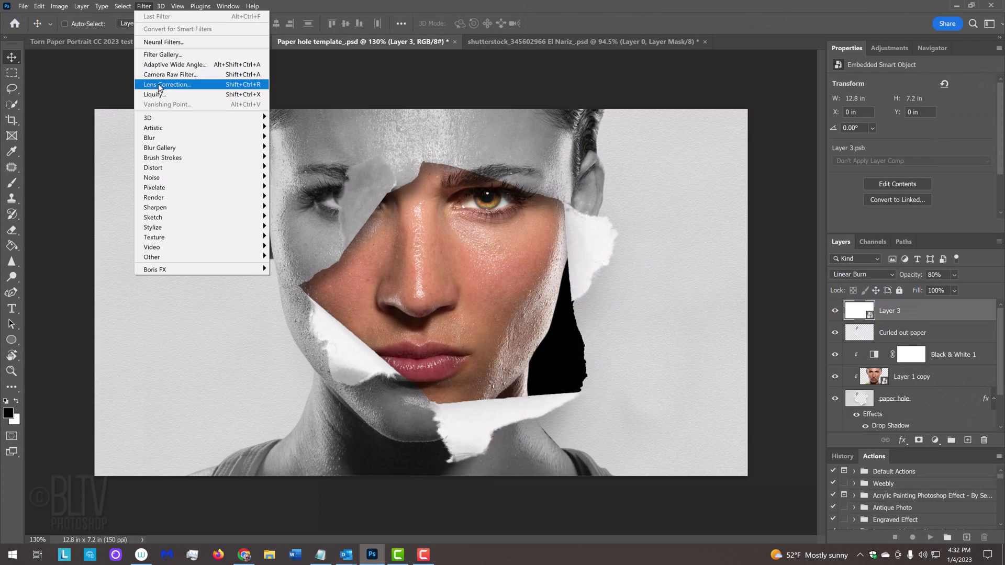
pyautogui.click(545, 289)
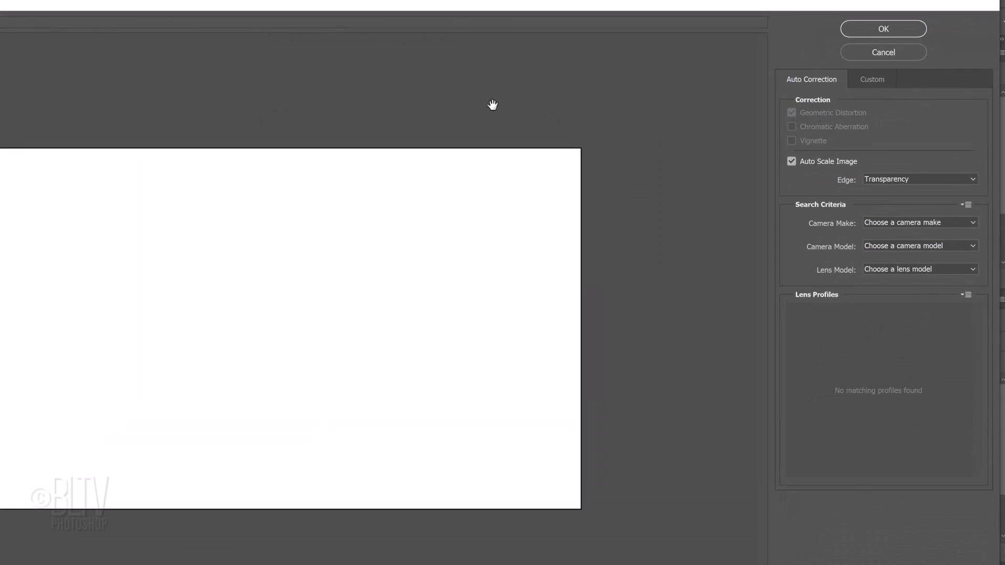
pyautogui.click(864, 84)
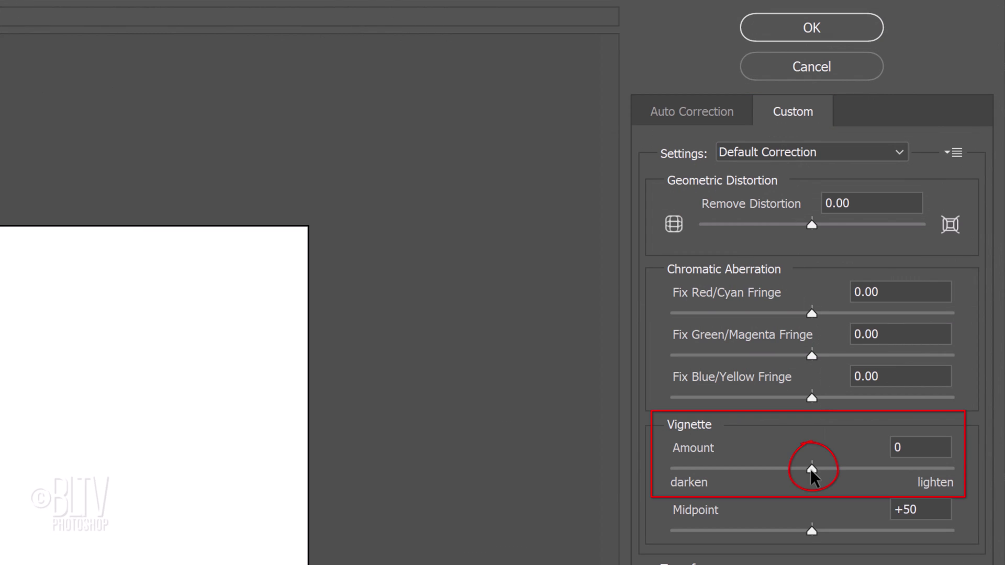
pyautogui.moveTo(810, 469); pyautogui.dragTo(583, 466)
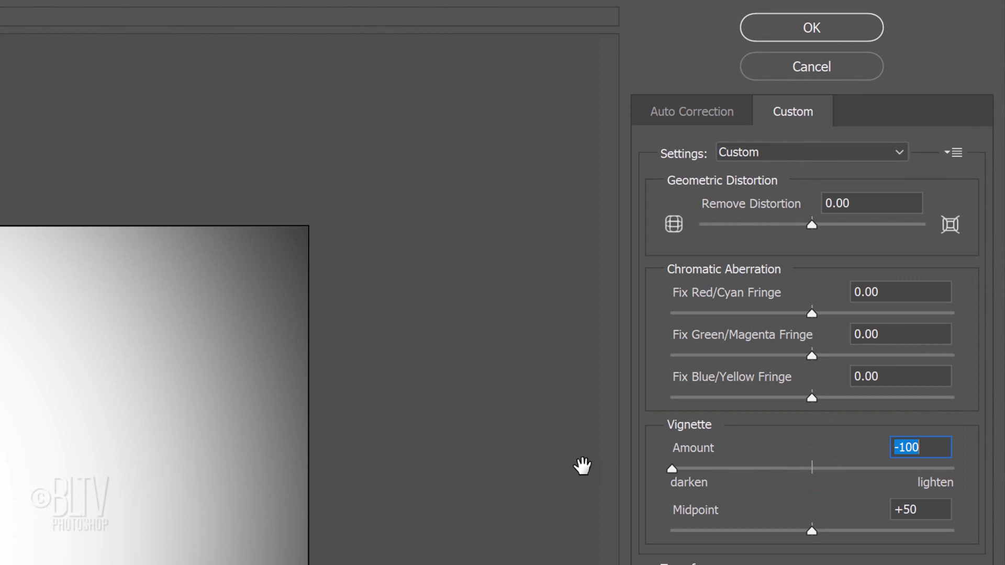
pyautogui.click(807, 31)
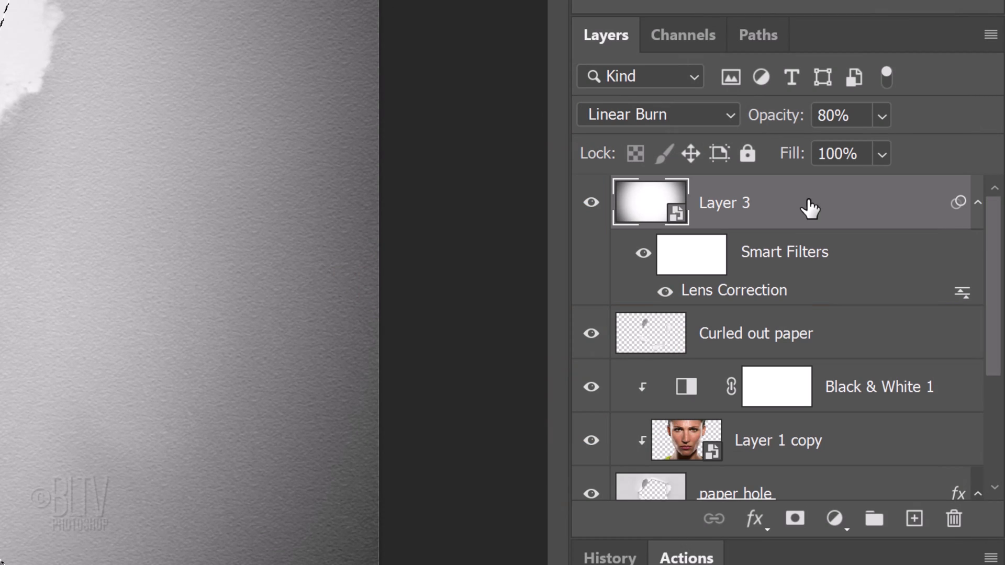
# Add an inverted layer mask to Layer 3 that keeps the vignette off the woman's silhouette
pyautogui.keyDown('alt'); pyautogui.click(796, 521); pyautogui.keyUp('alt')
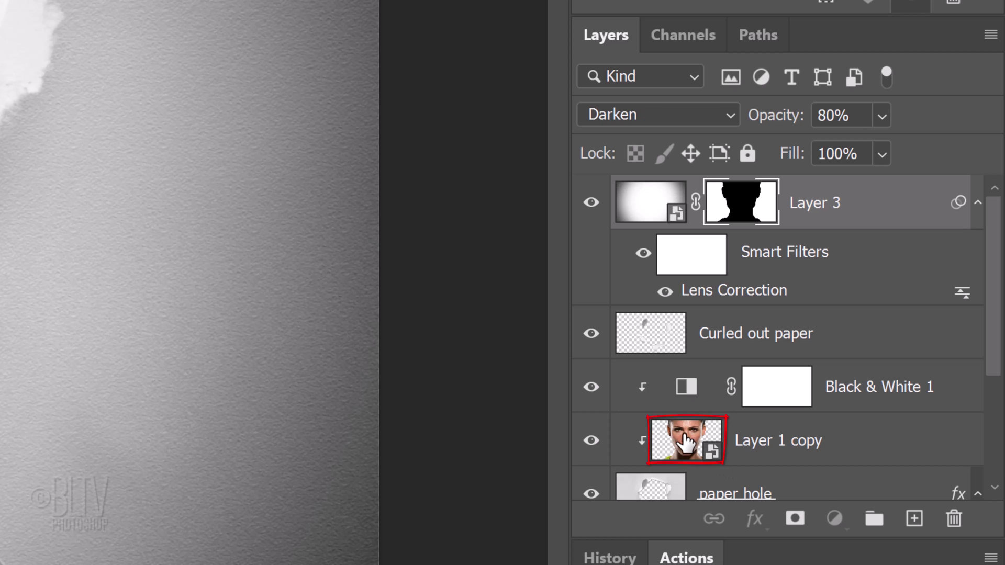
# Texturize Layer 1 copy with Sandstone at 85% scaling, relief 2, light from Top
pyautogui.click(686, 441)
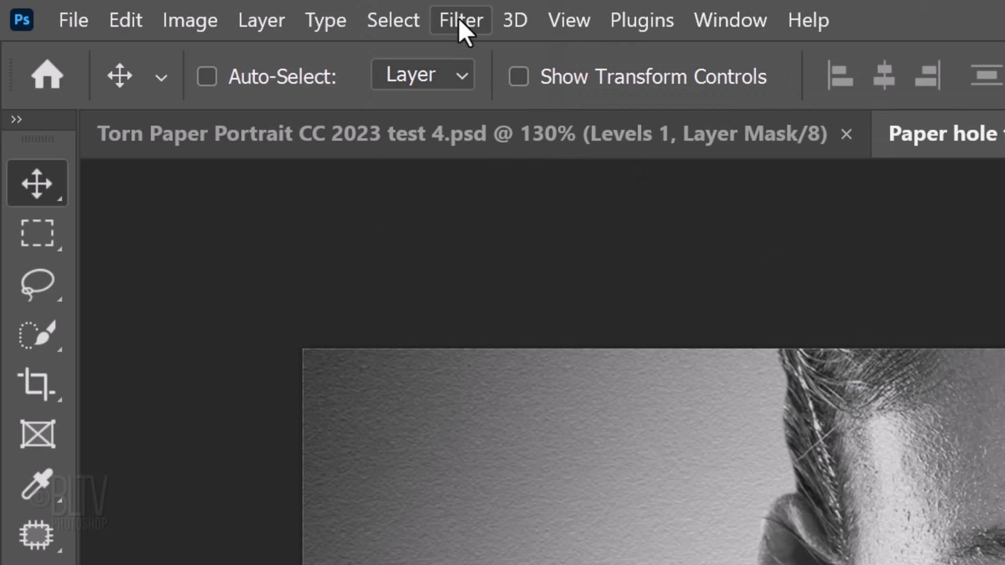
pyautogui.click(460, 20)
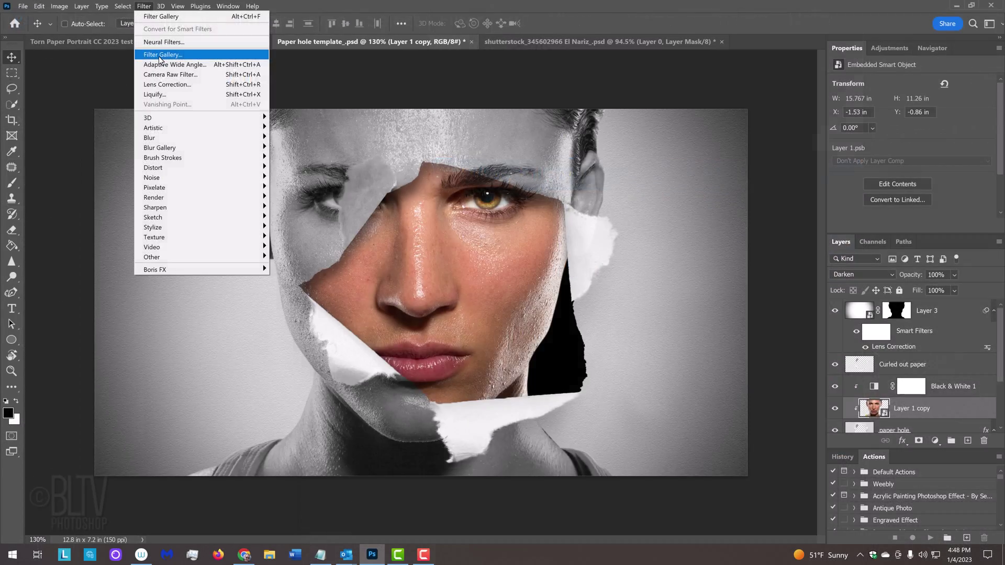
pyautogui.click(510, 177)
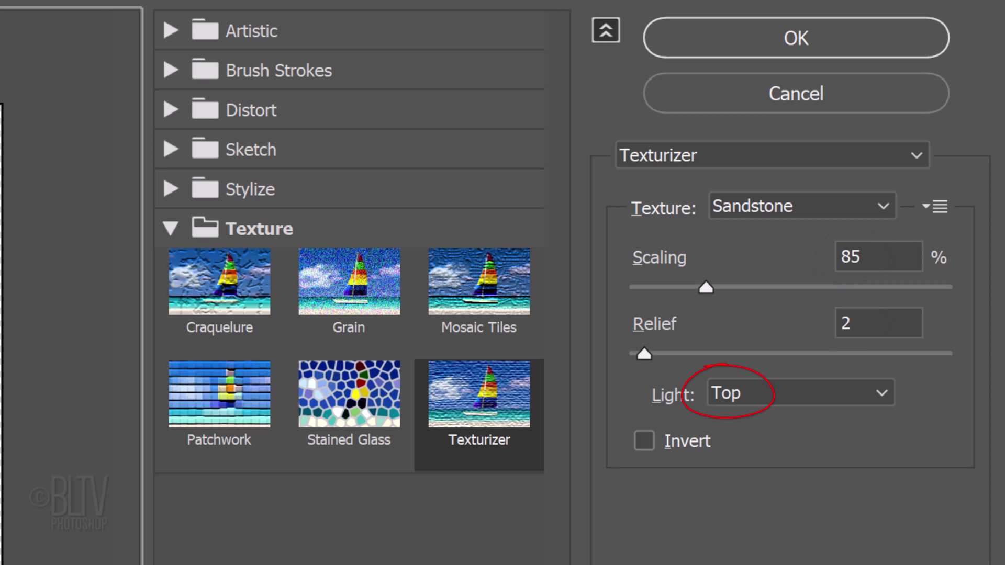
pyautogui.click(791, 39)
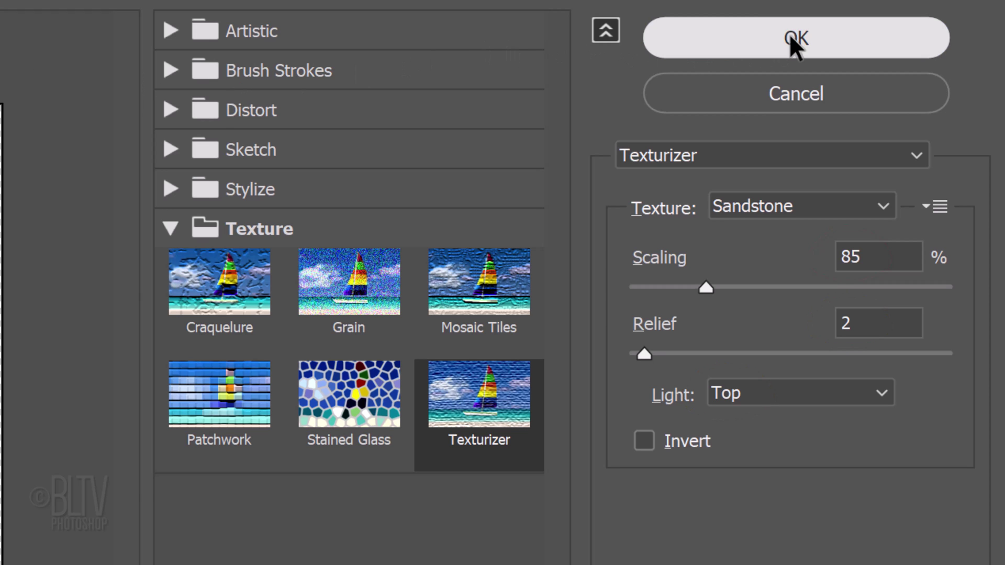